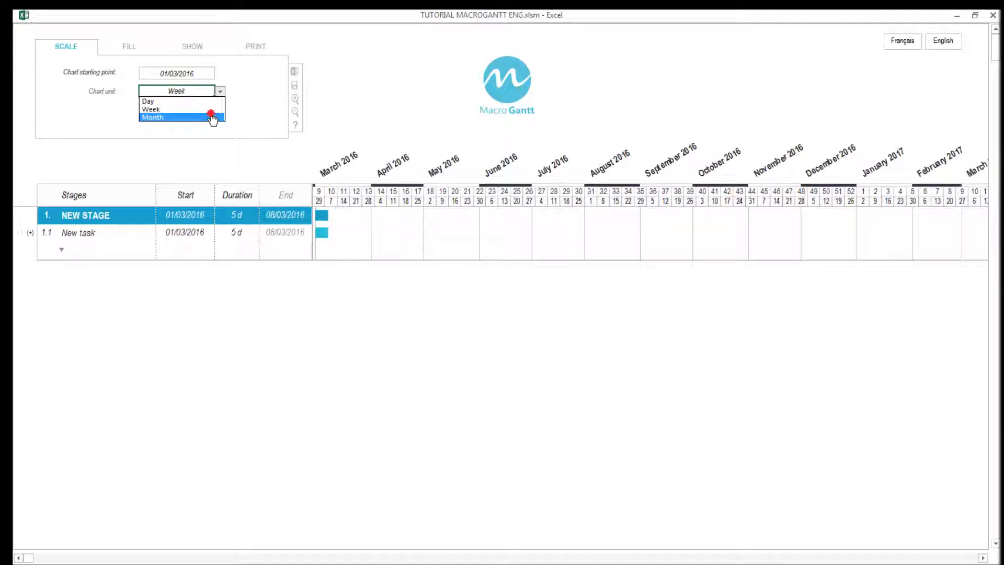
Step: Set the chart unit to Day and adjust the size of the timeline
left_click(220, 92)
left_click(217, 101)
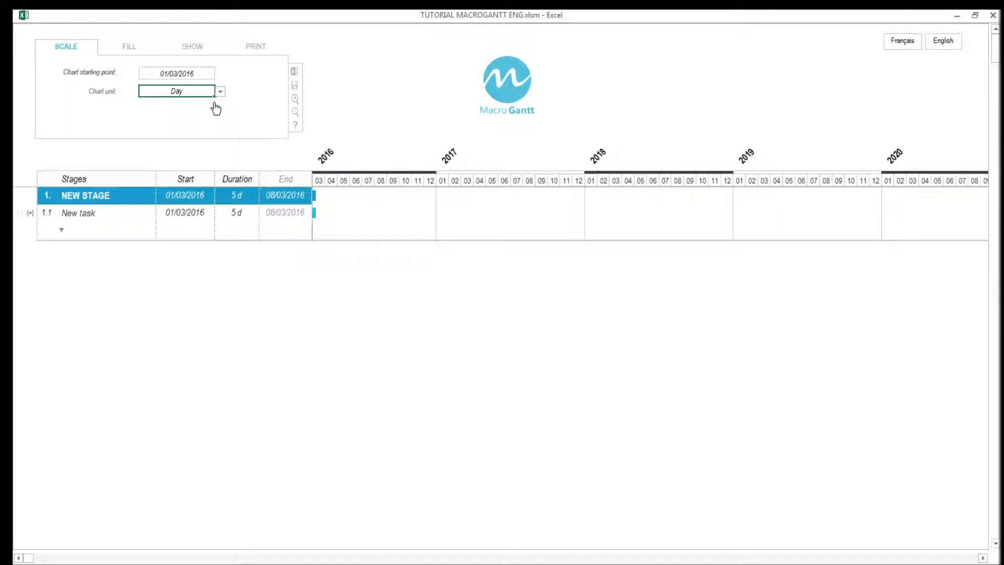
left_click(295, 99)
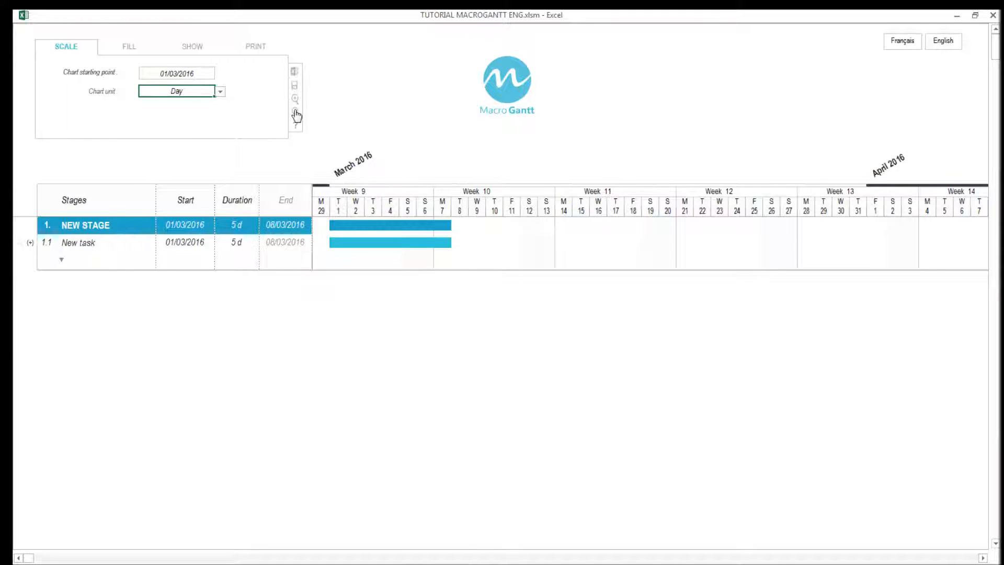
left_click(296, 114)
left_click(296, 114)
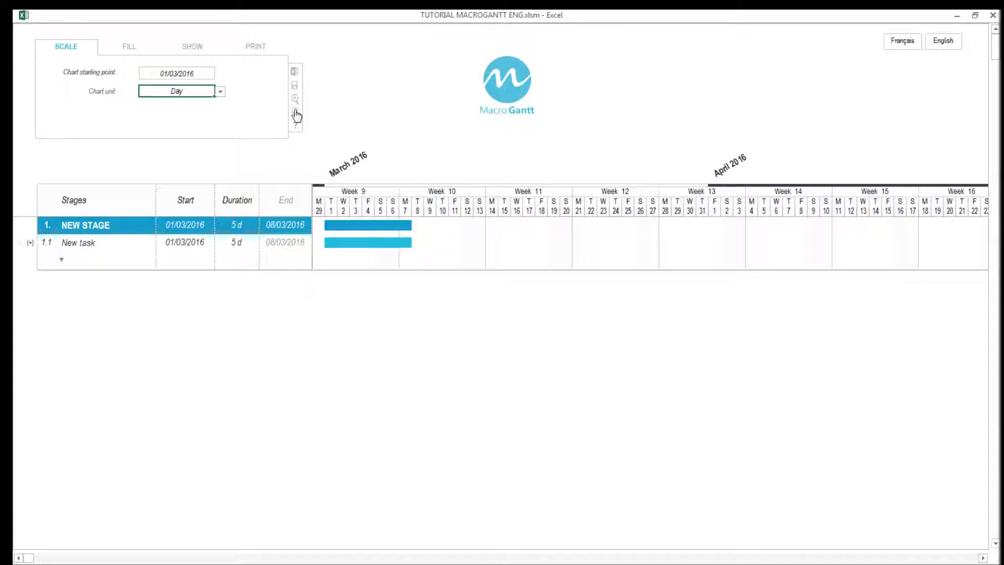
Step: Rename stage 1 as SKETCH and its first task as First concepts
left_click(124, 48)
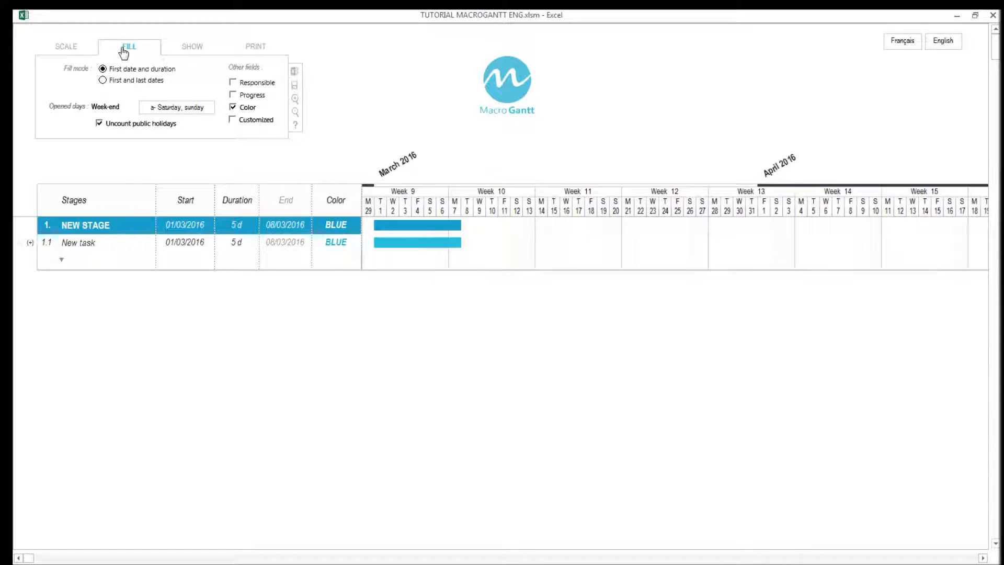
left_click(100, 223)
type("SKETCH")
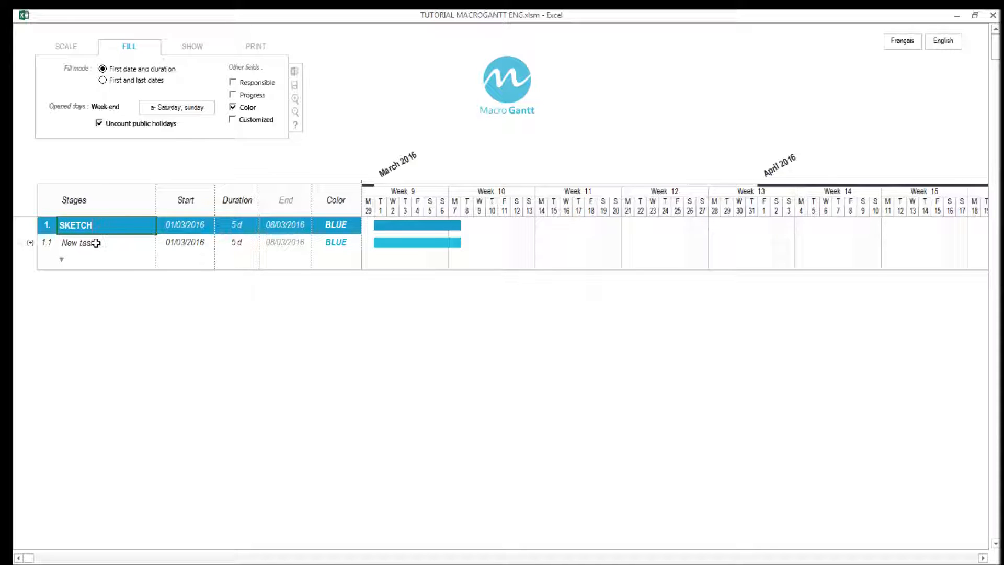
left_click(94, 242)
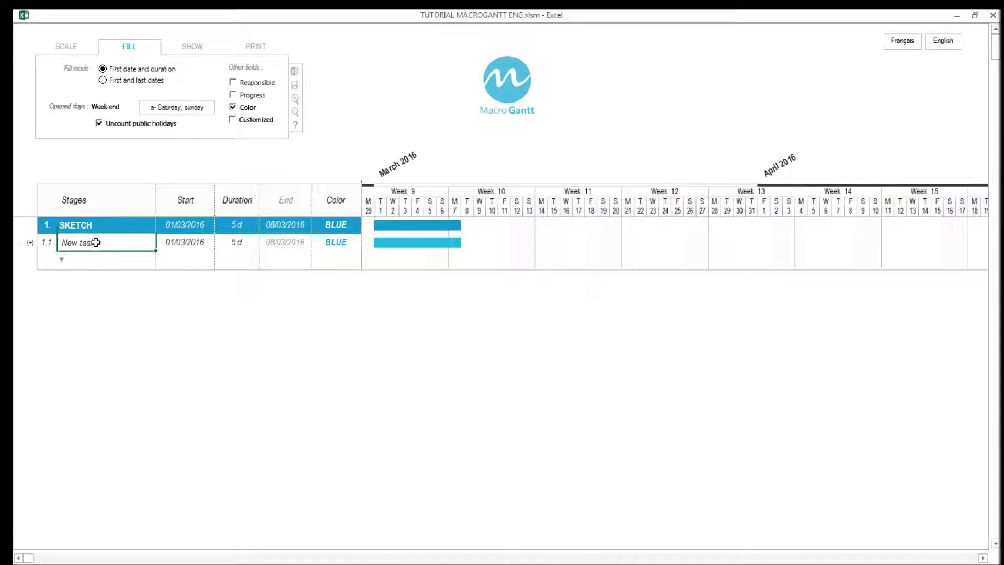
type("Firs")
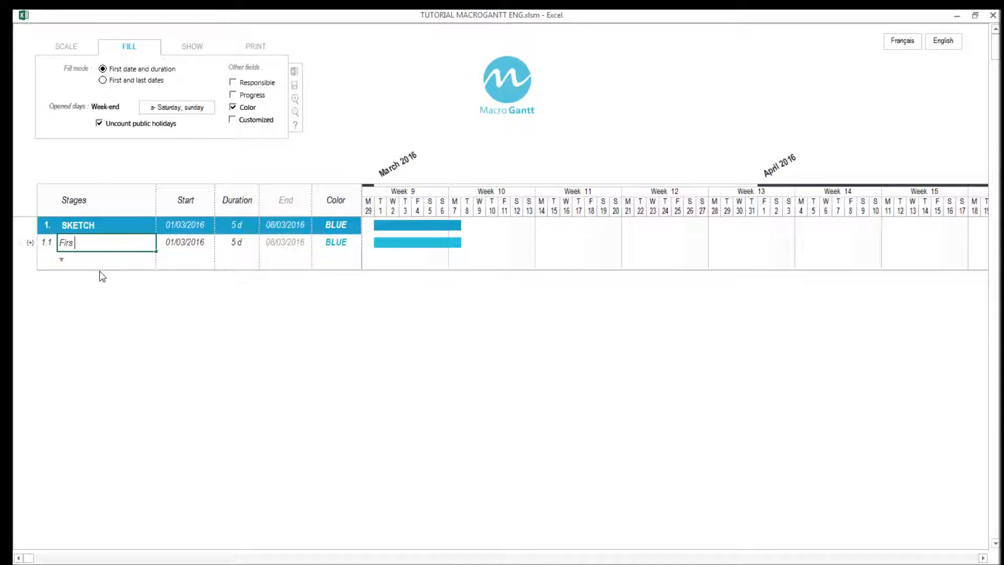
type("t concepts")
Step: Set the First concepts task to start on 08/03/2016 with a duration of 6 d
left_click(183, 242)
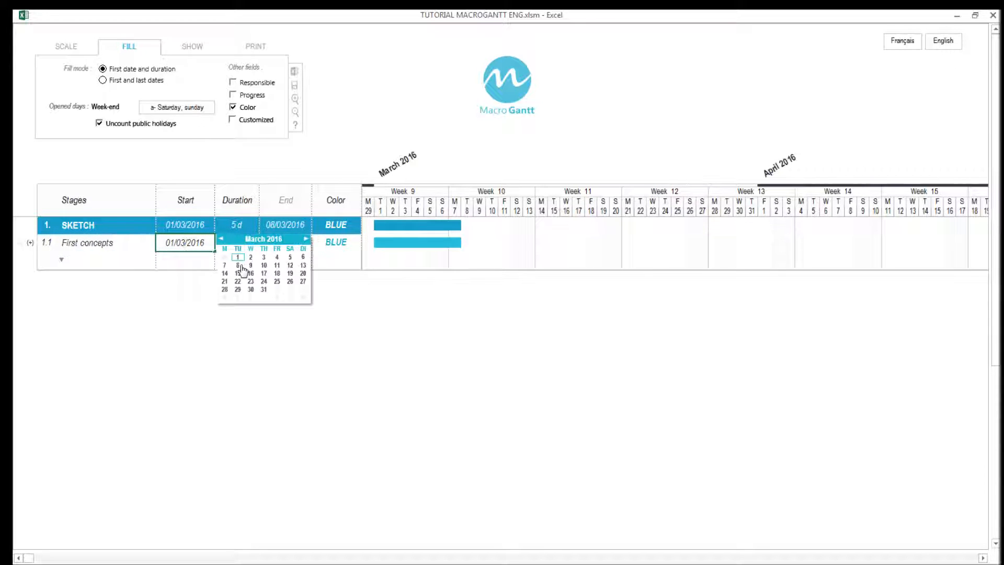
left_click(238, 265)
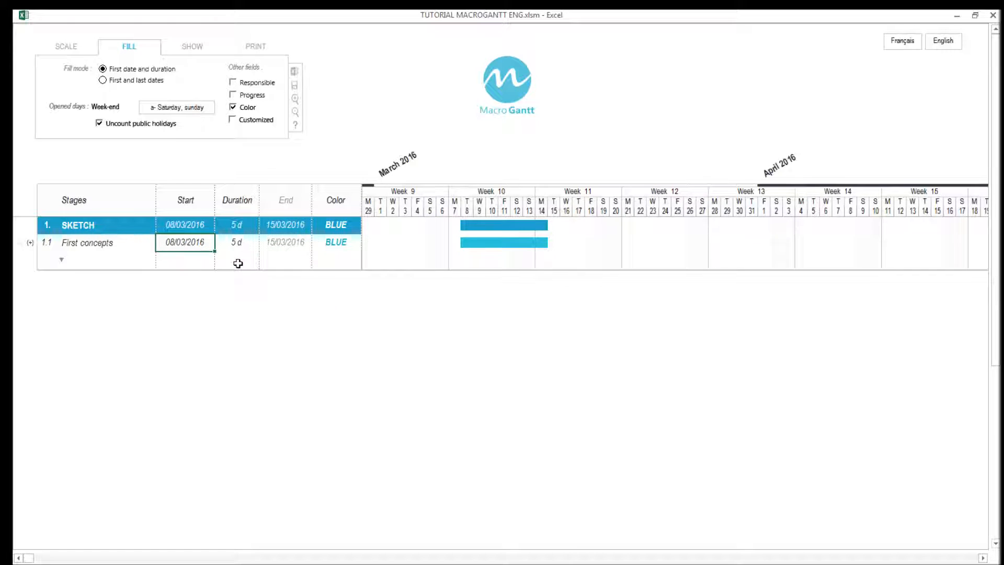
left_click(238, 242)
Step: Try other colors for the First concepts task and return it to BLUE
left_click(329, 243)
left_click(369, 236)
left_click(362, 254)
left_click(369, 236)
left_click(361, 258)
left_click(370, 236)
left_click(363, 242)
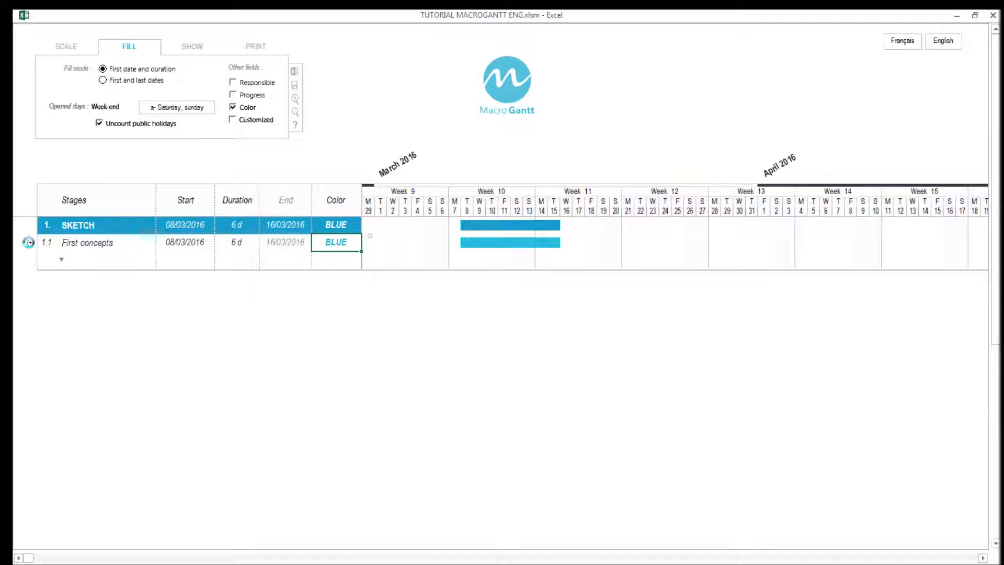
Step: Add two new tasks below First concepts in the SKETCH stage and delete the last one
left_click(29, 242)
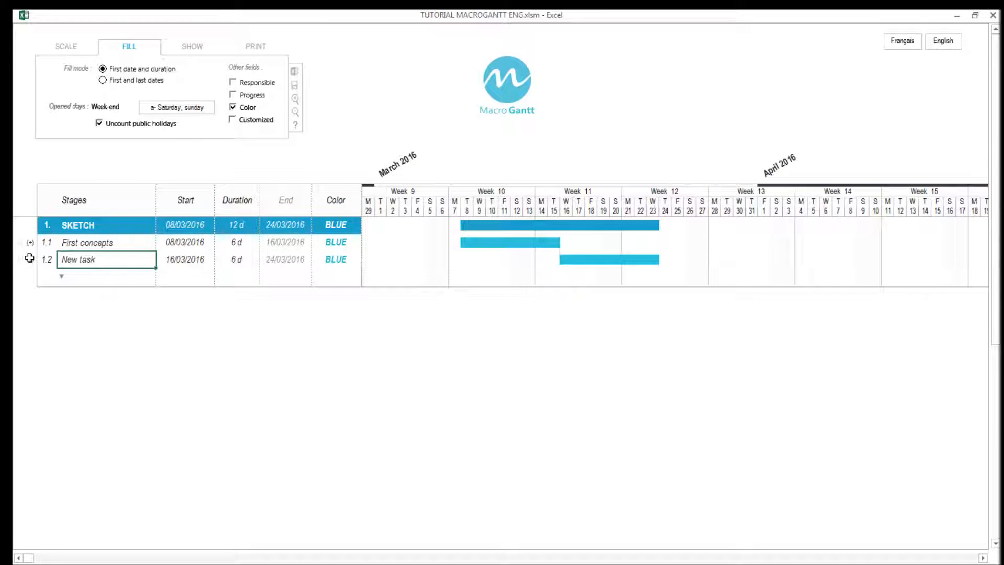
left_click(30, 258)
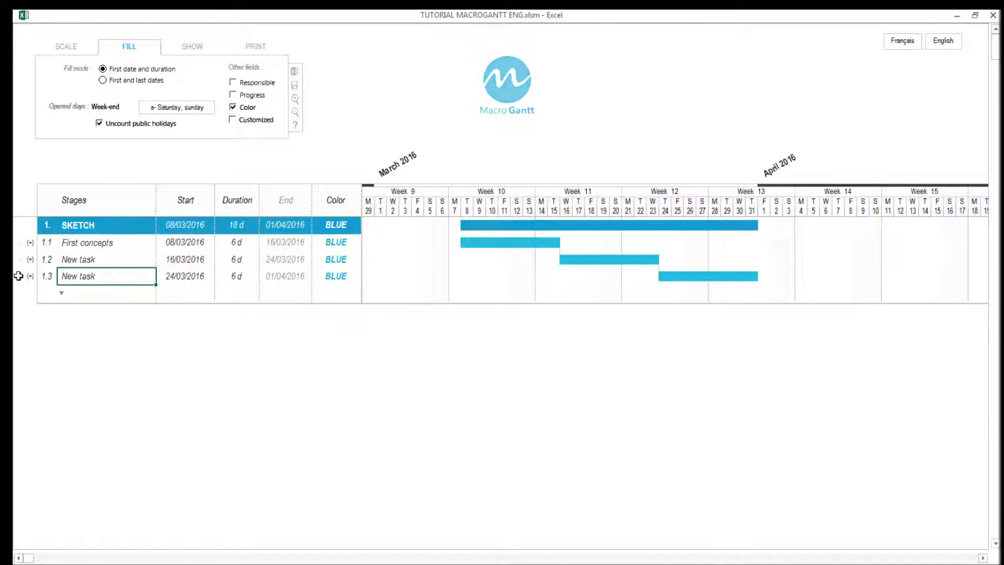
left_click(18, 275)
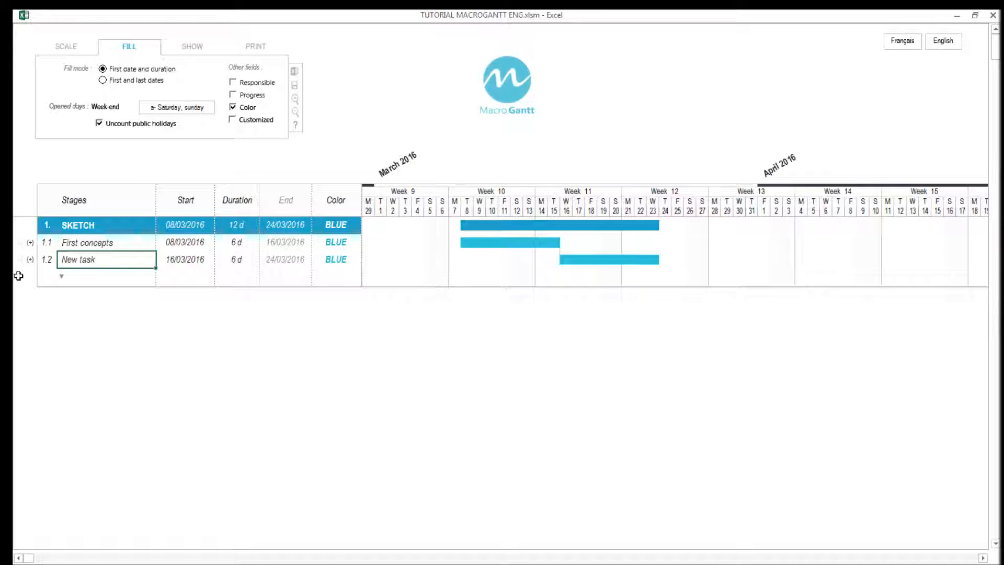
Step: Add a new stage below the SKETCH stage and clear that phase
left_click(63, 275)
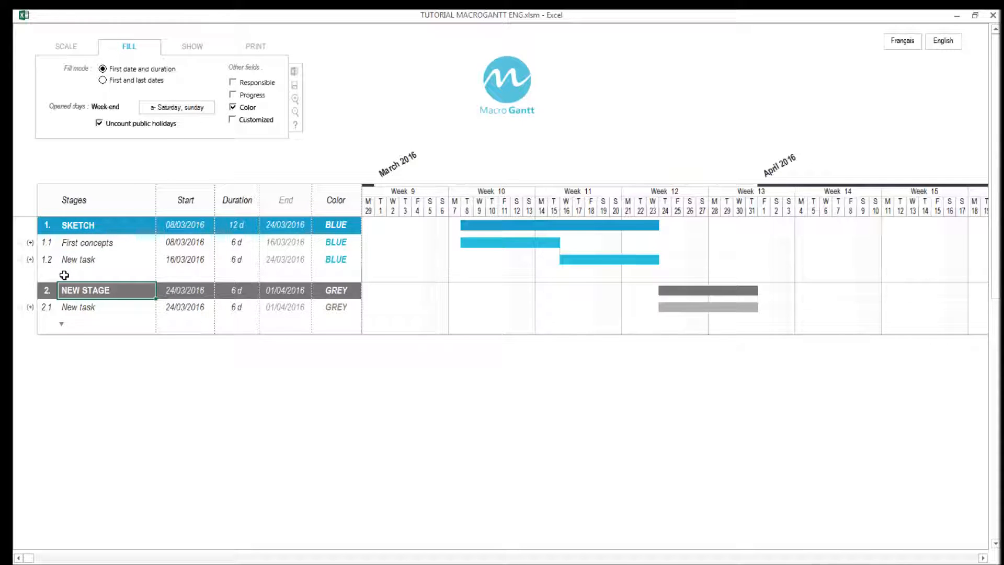
double_click(68, 291)
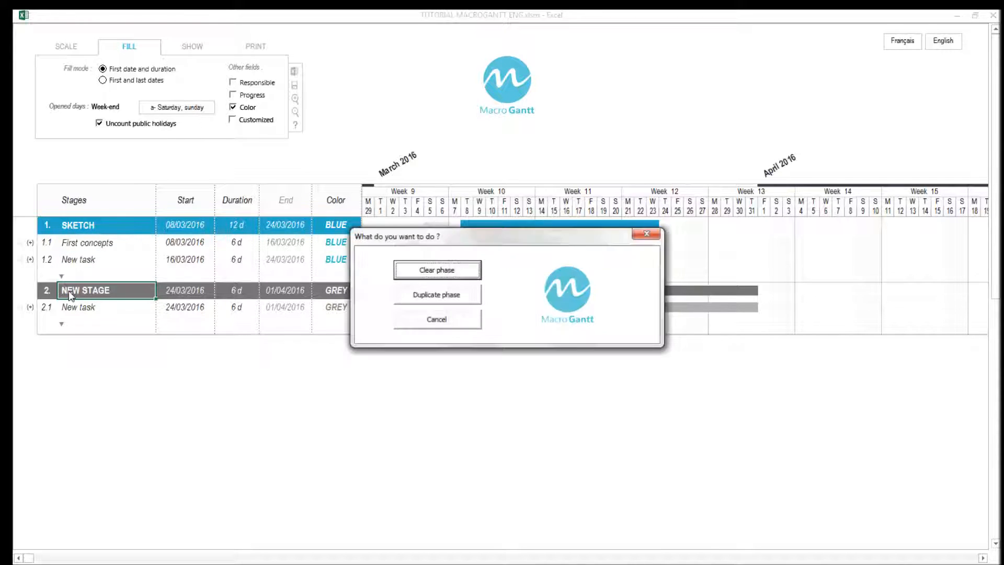
left_click(426, 270)
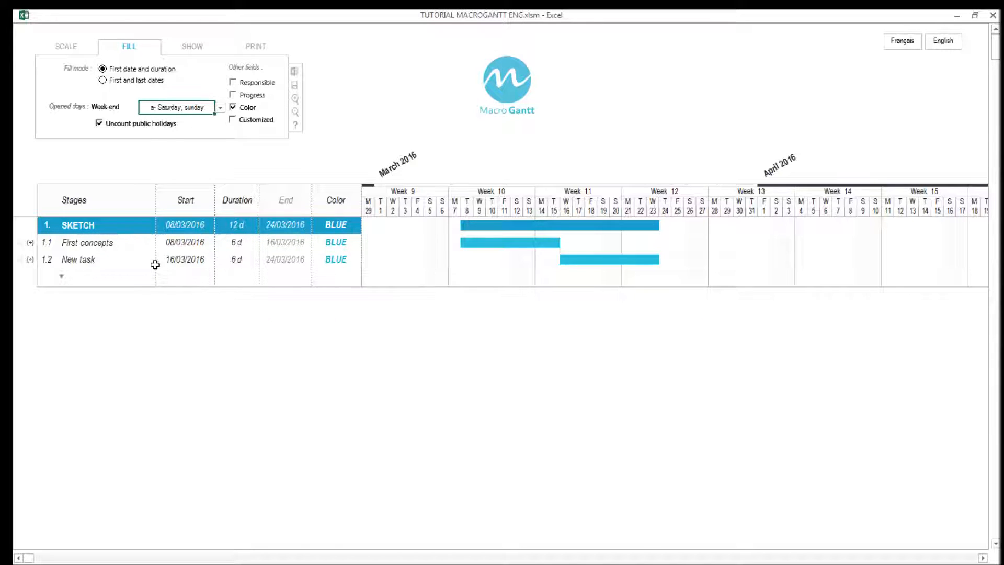
Step: Duplicate the SKETCH phase and try the First and last dates fill mode before returning to First date and duration
double_click(109, 227)
left_click(445, 296)
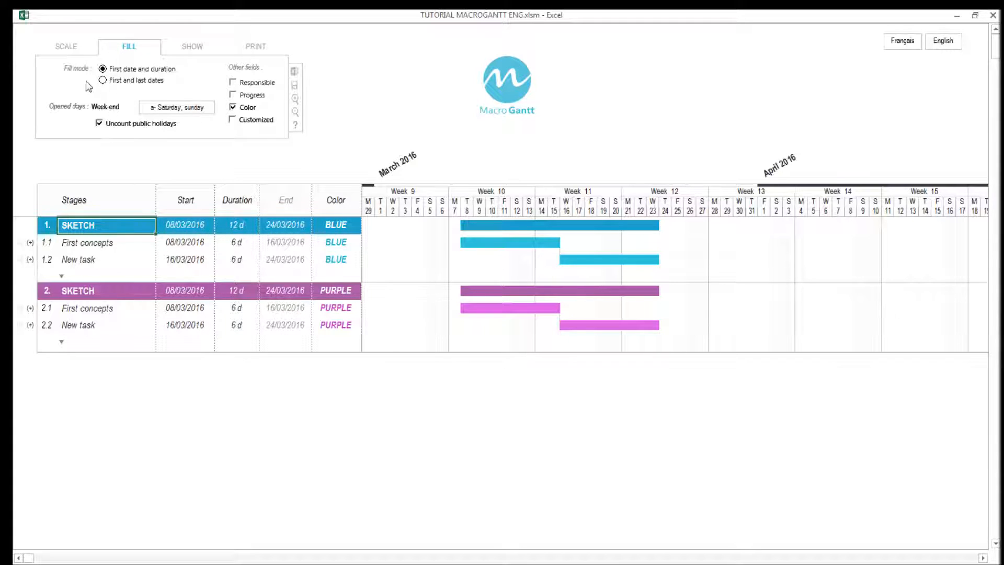
left_click(103, 81)
left_click(102, 69)
Step: Rename task 1.2 as Drawings and set its duration to 10 d
left_click(105, 259)
type("Drawings")
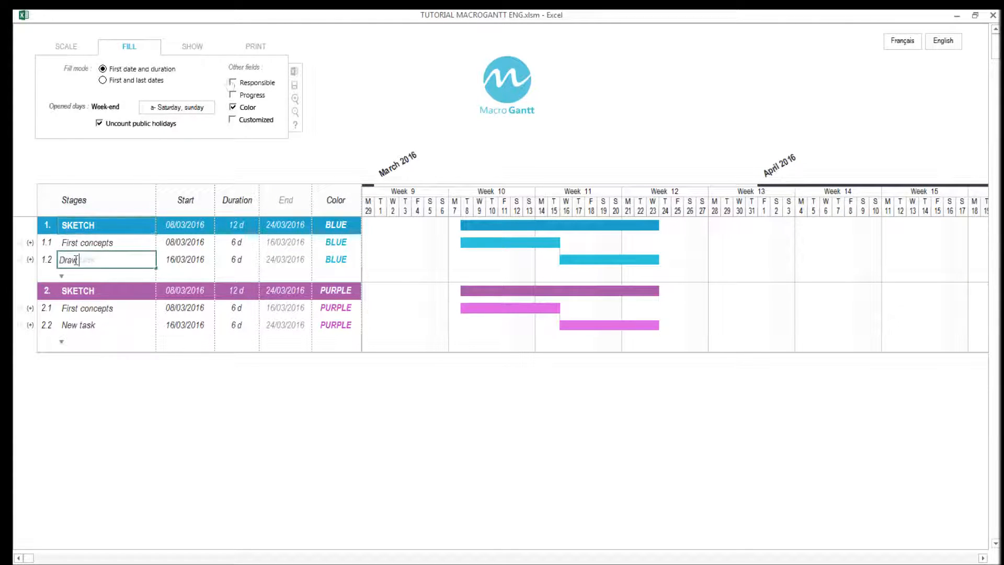
left_click(232, 262)
key("Return")
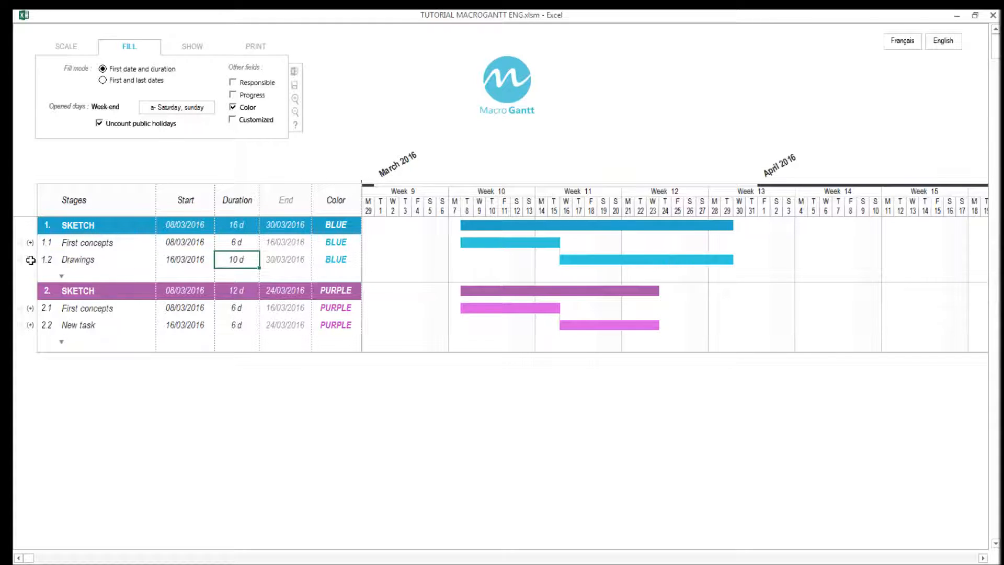
Step: Add a Cost estimation task to the SKETCH stage with a duration of 1 d and the color RED
left_click(61, 276)
type("Cost estimation")
left_click(233, 276)
type("1")
left_click(339, 276)
left_click(369, 273)
left_click(320, 300)
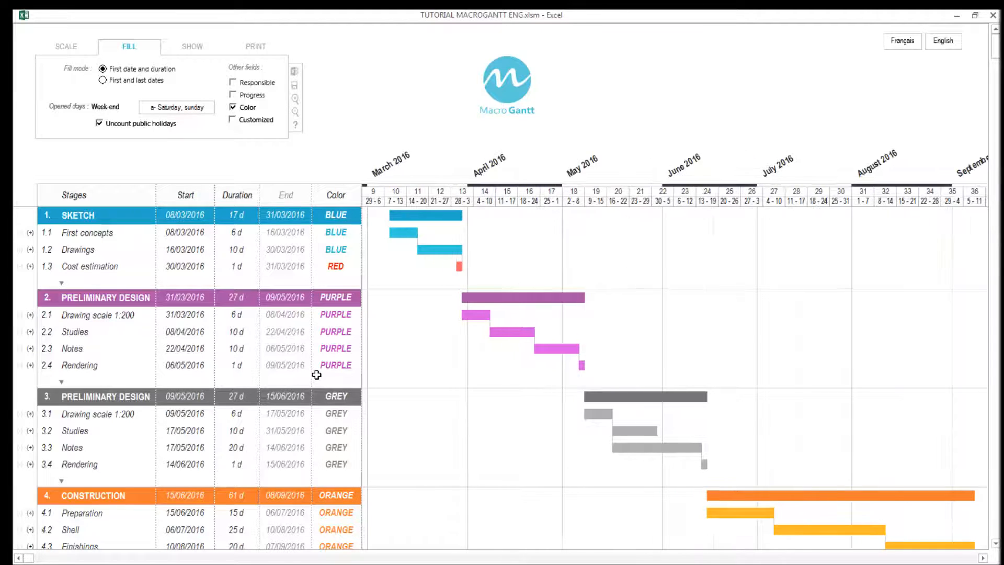
Step: Set the color of Rendering task 2.4 to RED and review the tasks through the CONSTRUCTION stage
left_click(327, 365)
left_click(368, 362)
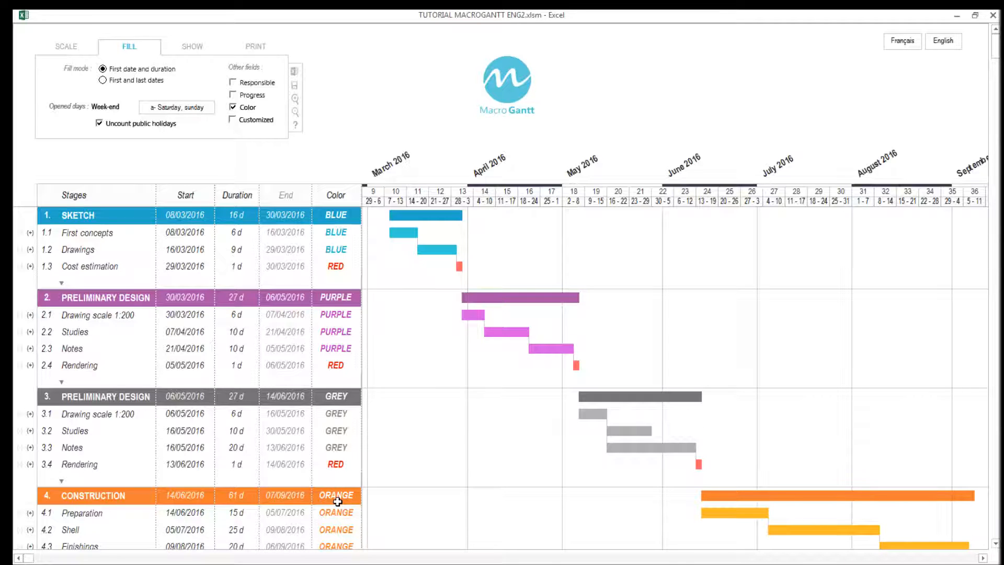
scroll(337, 501, "down", 6)
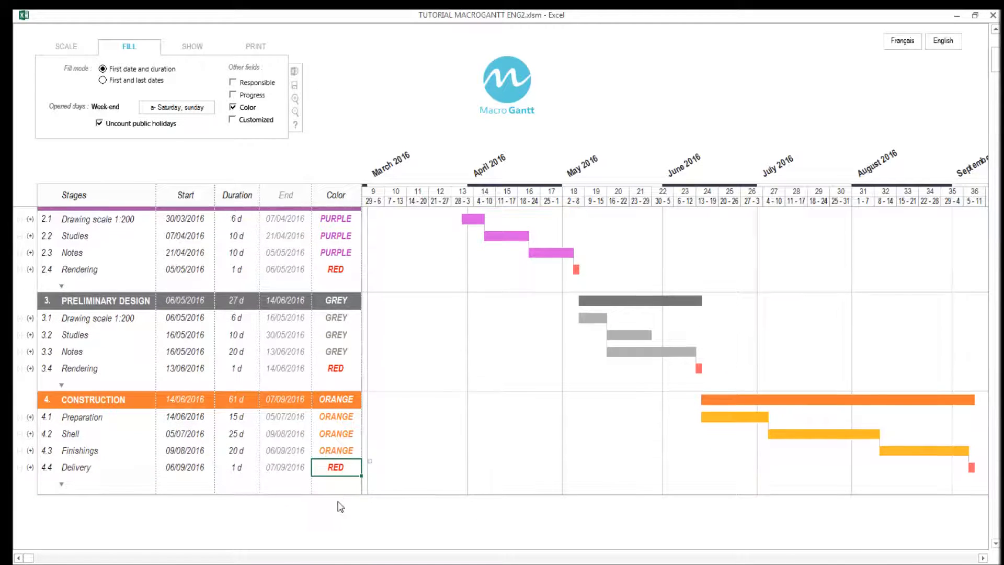
scroll(341, 506, "down", 1)
scroll(341, 506, "up", 2)
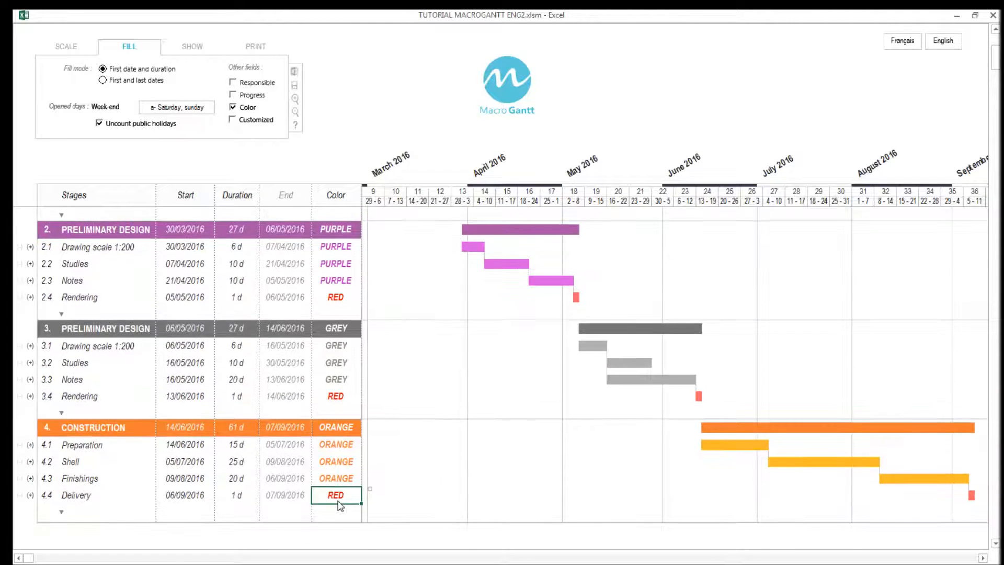
scroll(340, 506, "up", 3)
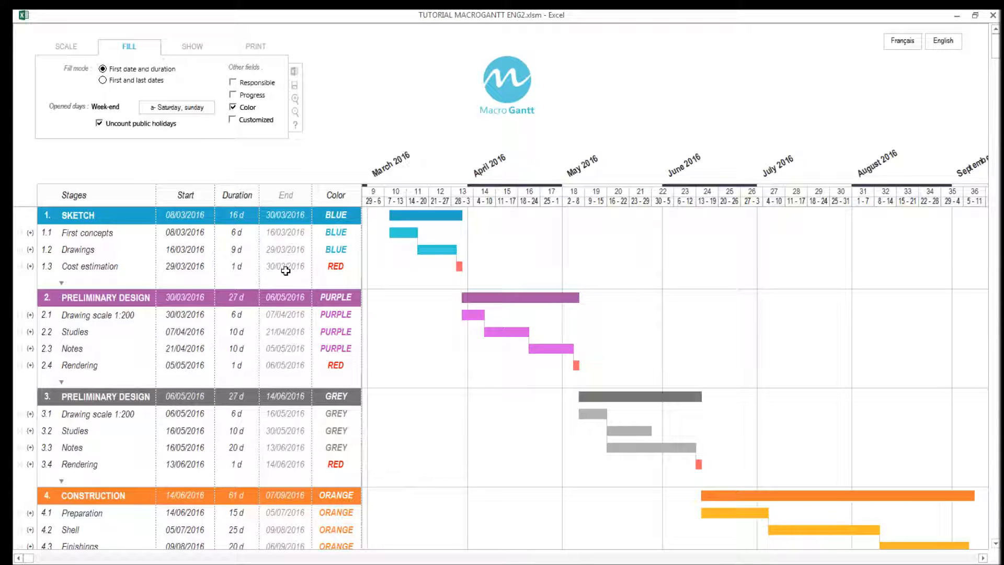
Step: Try the chart without vertical marks and with horizontal marks shown
left_click(189, 47)
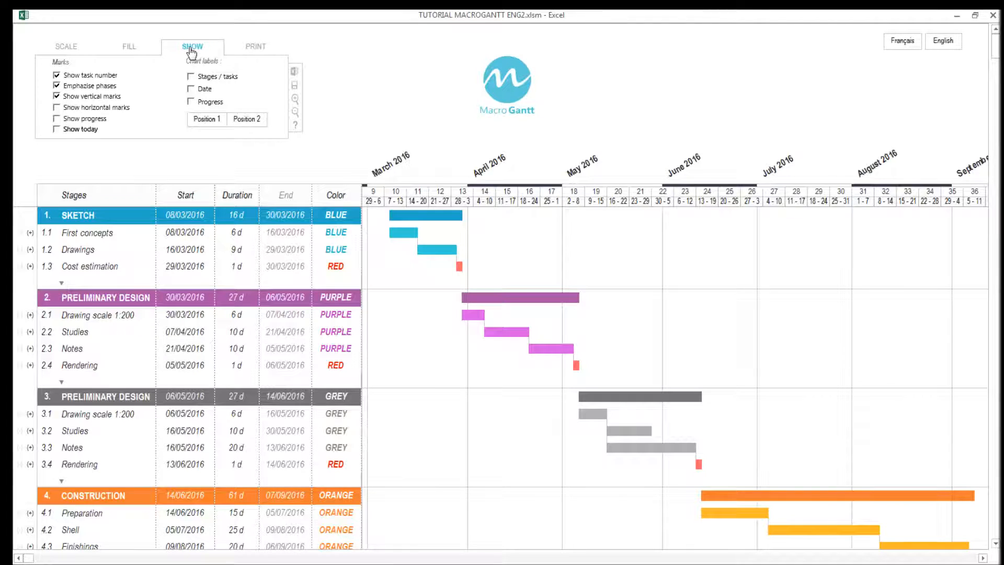
left_click(57, 95)
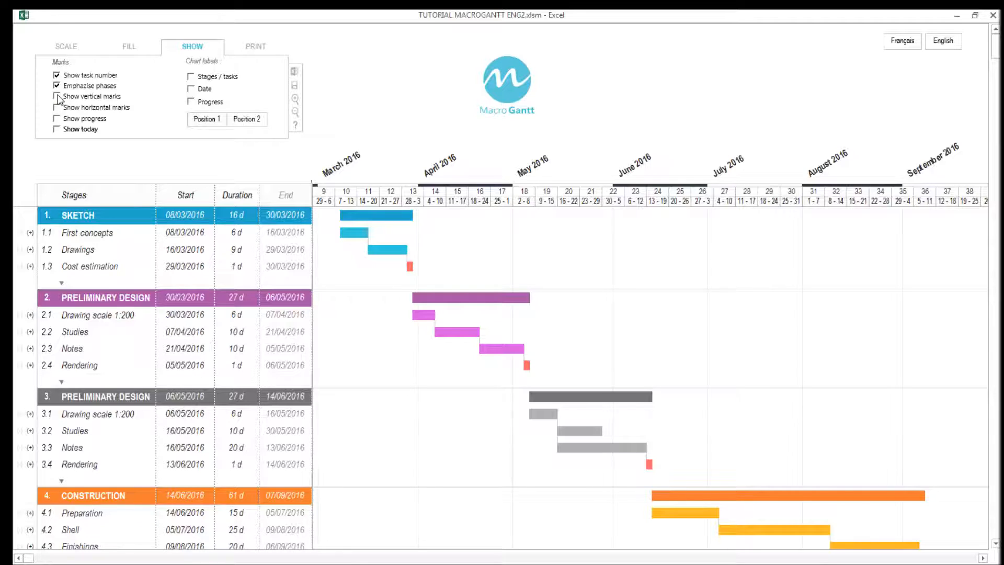
left_click(56, 107)
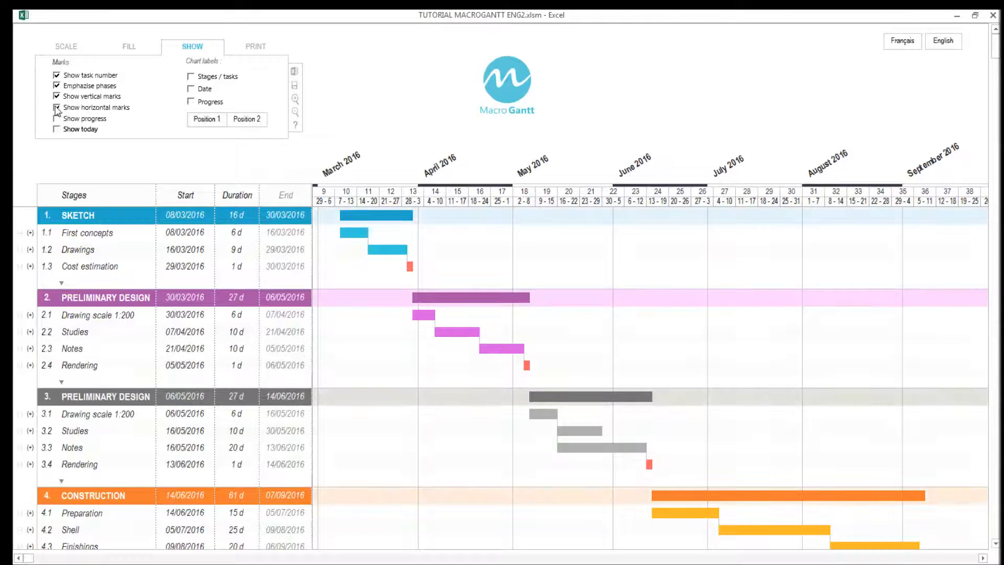
Step: Try showing the today line and task progress on the chart, and turn both off along with the horizontal marks
left_click(56, 129)
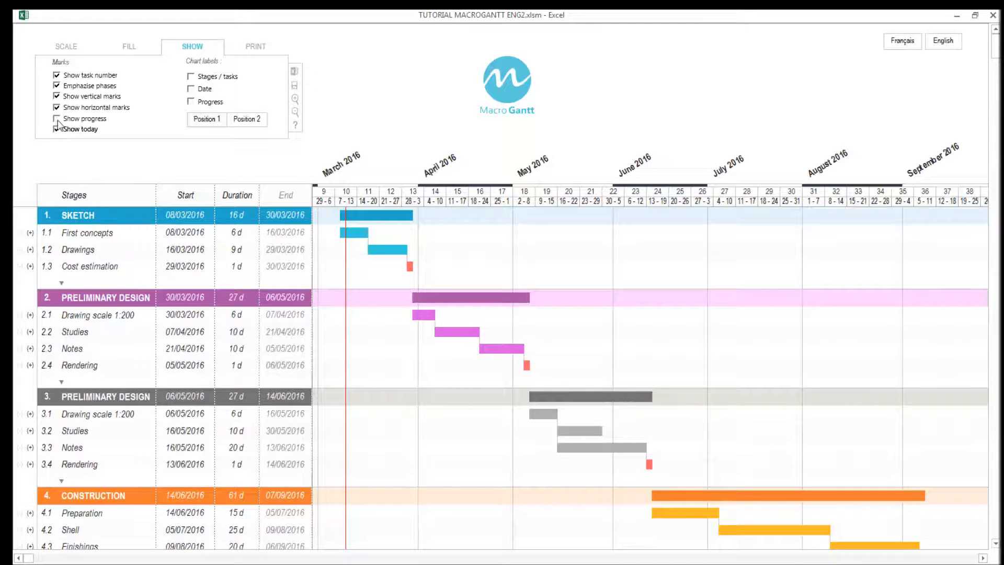
left_click(57, 120)
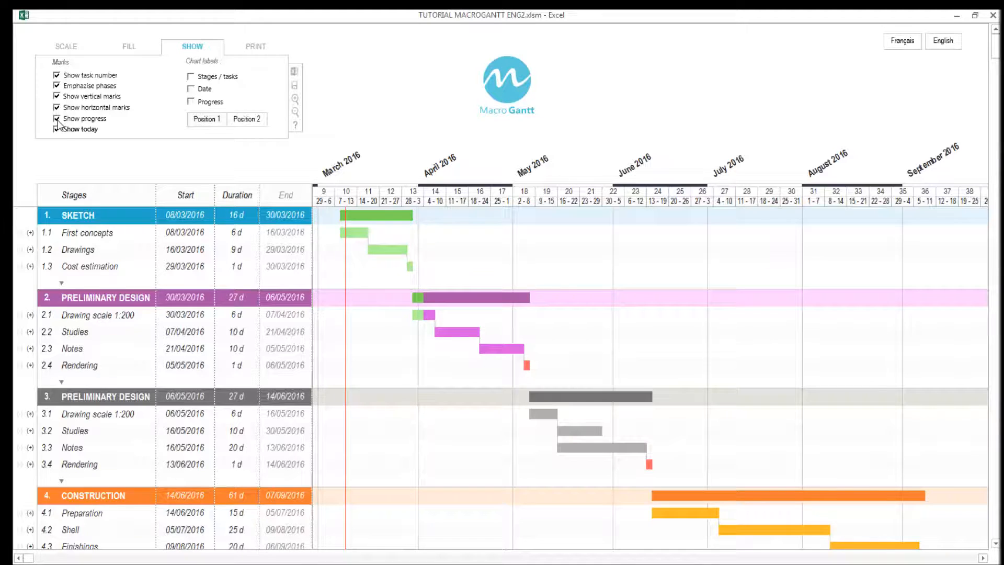
left_click(56, 130)
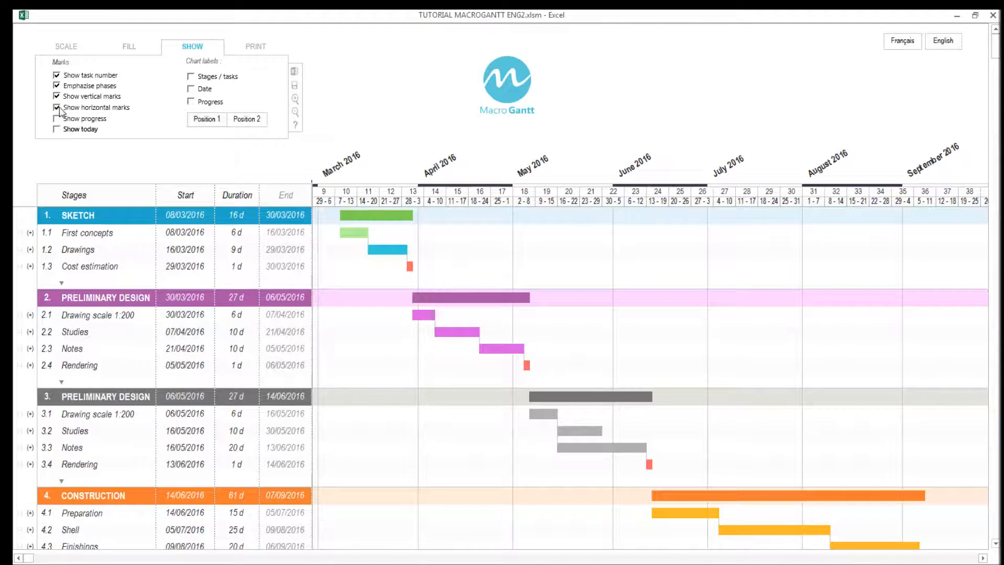
left_click(57, 107)
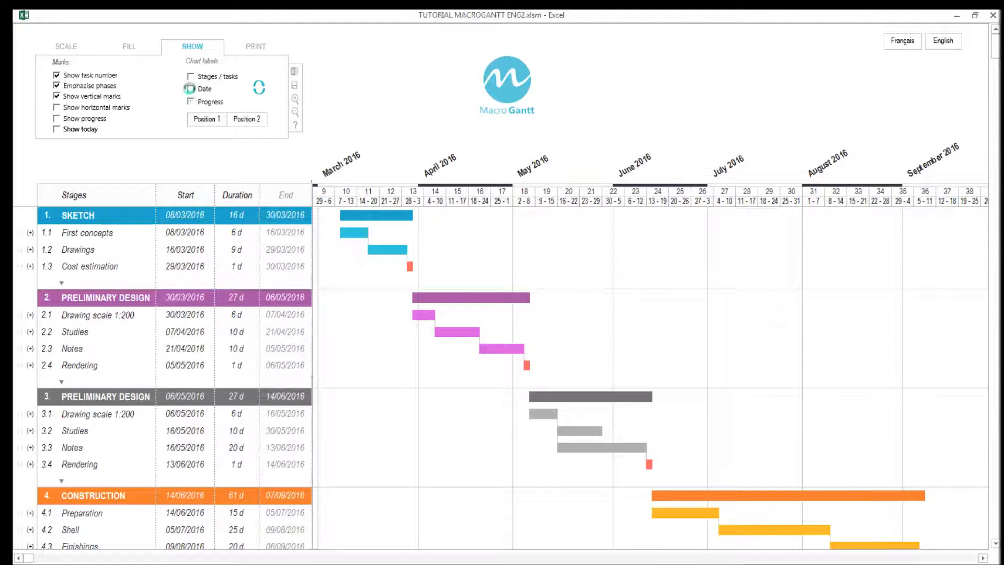
Step: Label the chart bars with their stage or task names and dates, and check the labels along the chart
left_click(192, 90)
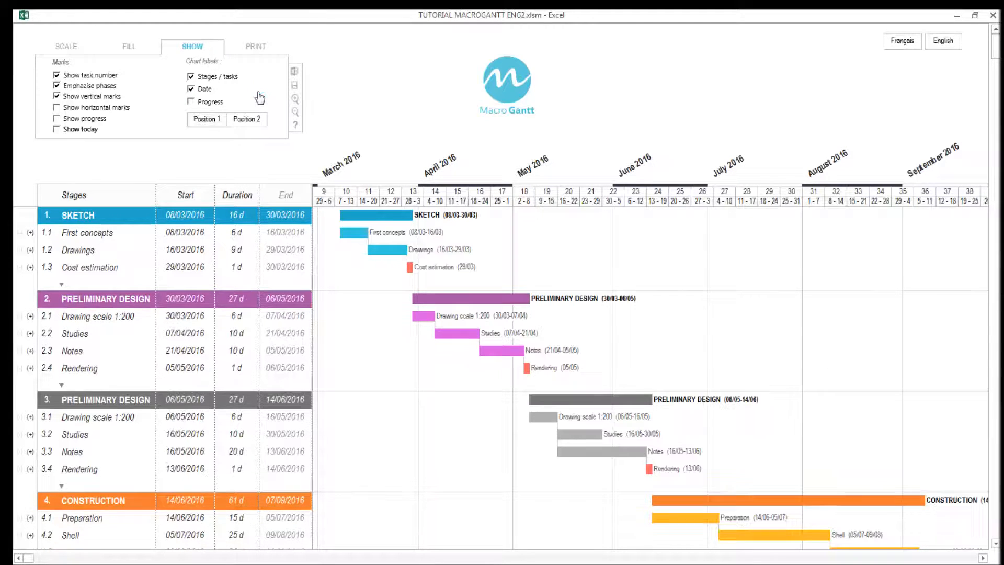
scroll(291, 248, "down", 2)
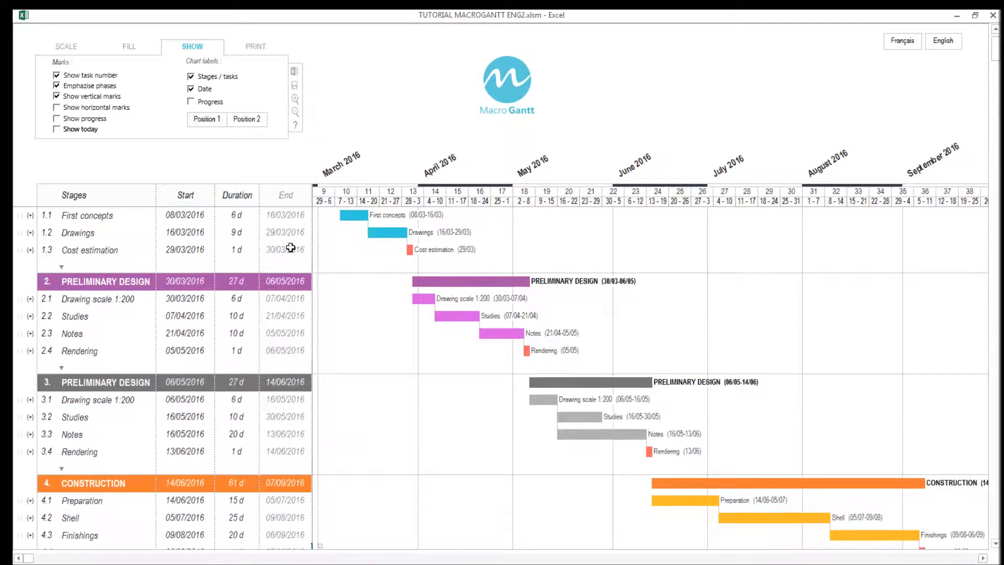
scroll(291, 247, "up", 2)
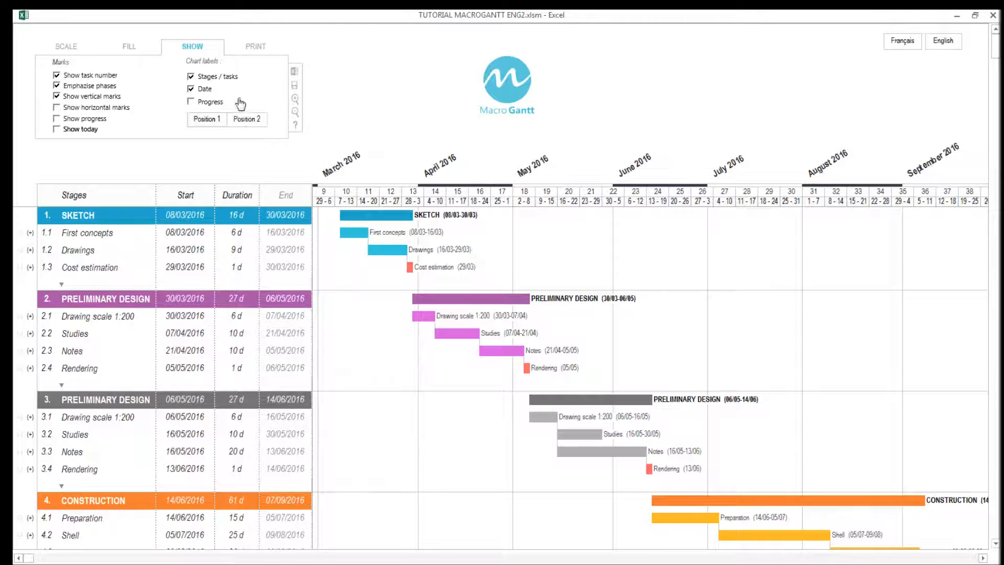
Step: Set the print layout to A3 and extend the print area's end to week 41 in October 2016
left_click(253, 48)
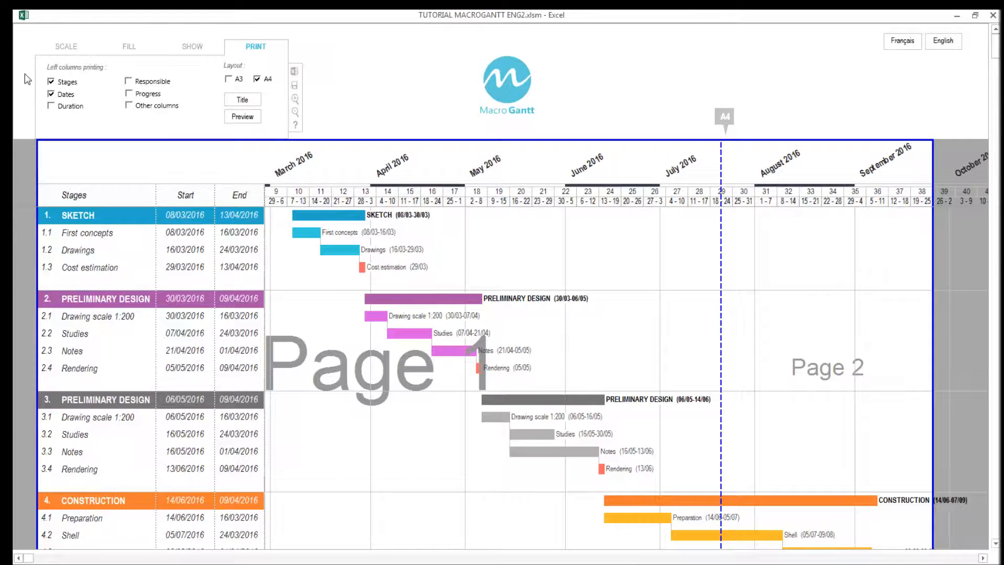
left_click(229, 79)
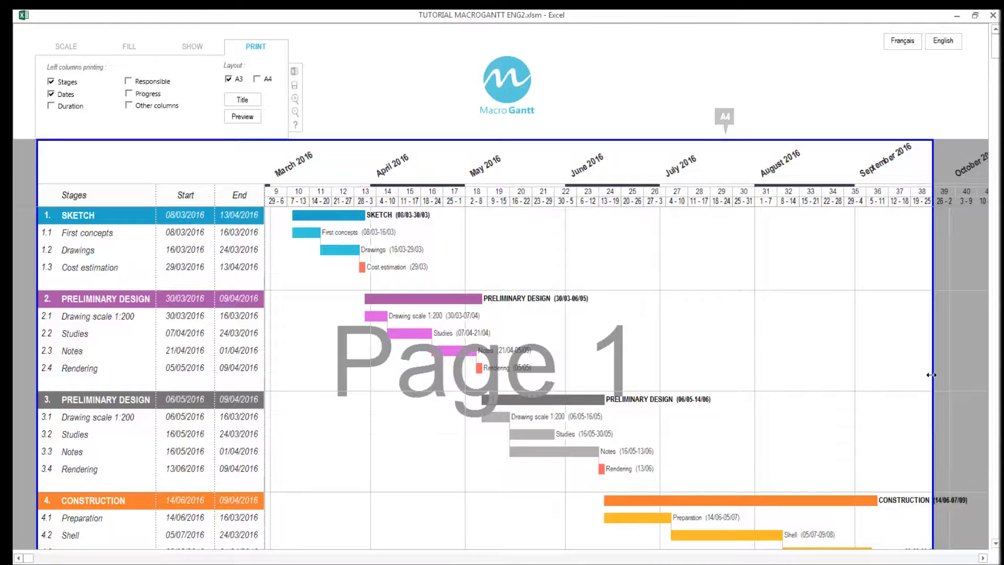
left_click_drag(931, 374, 973, 373)
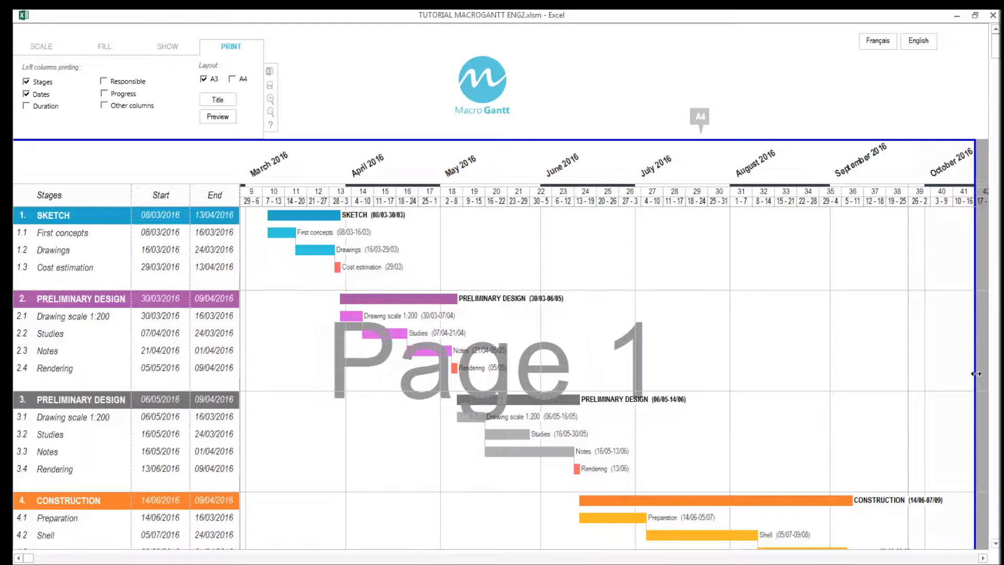
Step: Set the printed chart's title to MY PROJECT
left_click(217, 100)
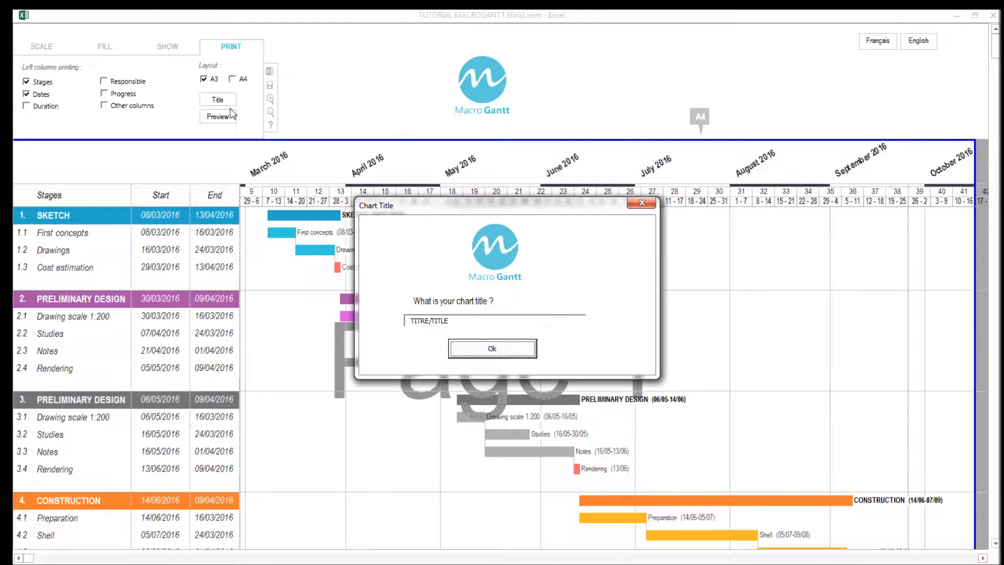
type("MY PROJECT")
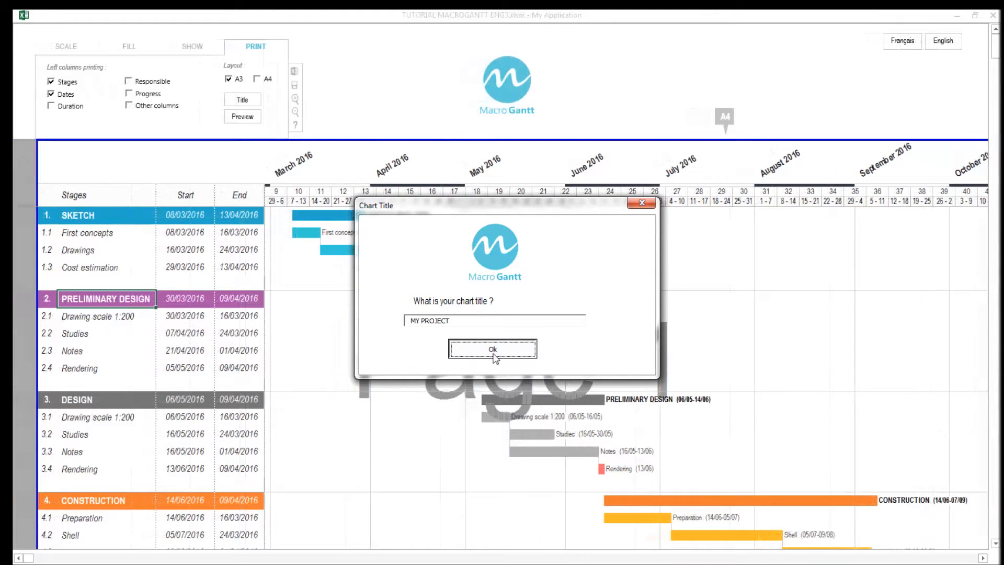
left_click(492, 350)
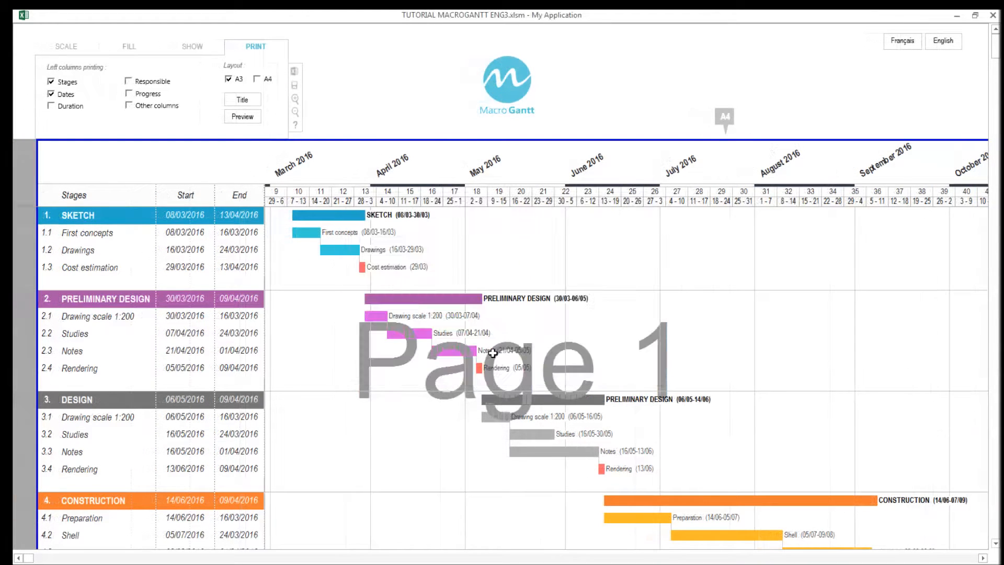
Step: Save the local workbook as MY PROJECT.xlsc and examine the chart's print preview and its print options
left_click(238, 117)
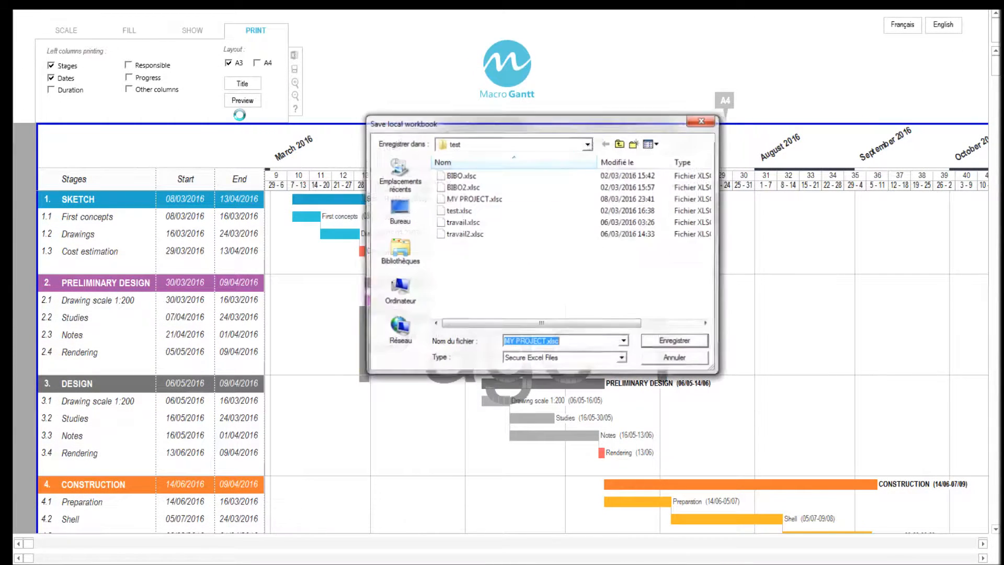
left_click(660, 343)
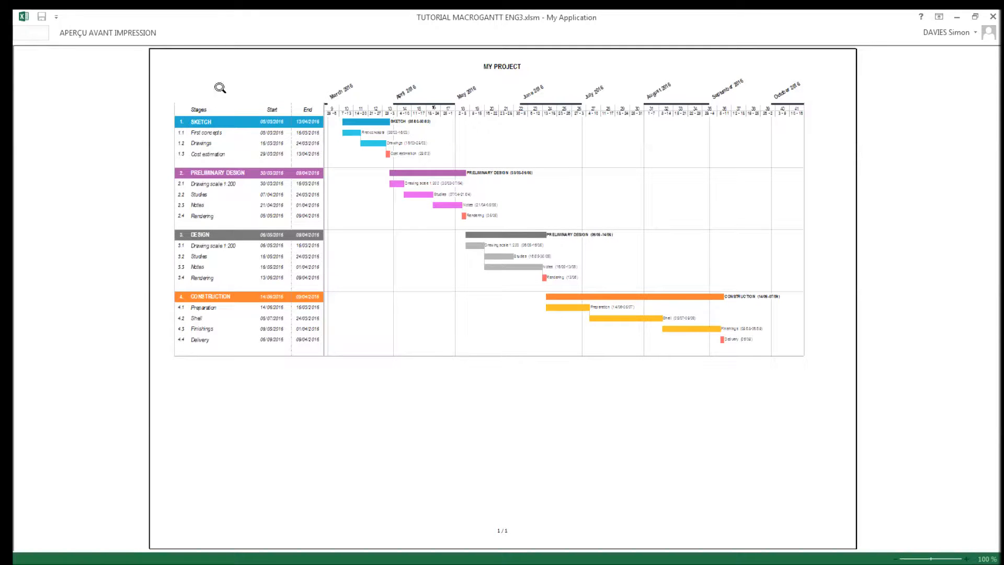
left_click(114, 34)
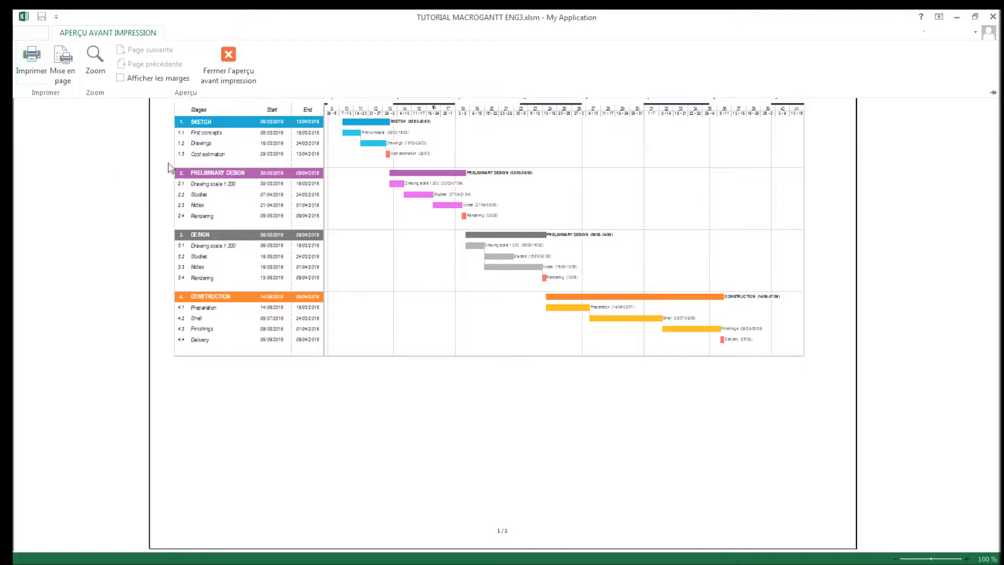
left_click(286, 170)
left_click(287, 168)
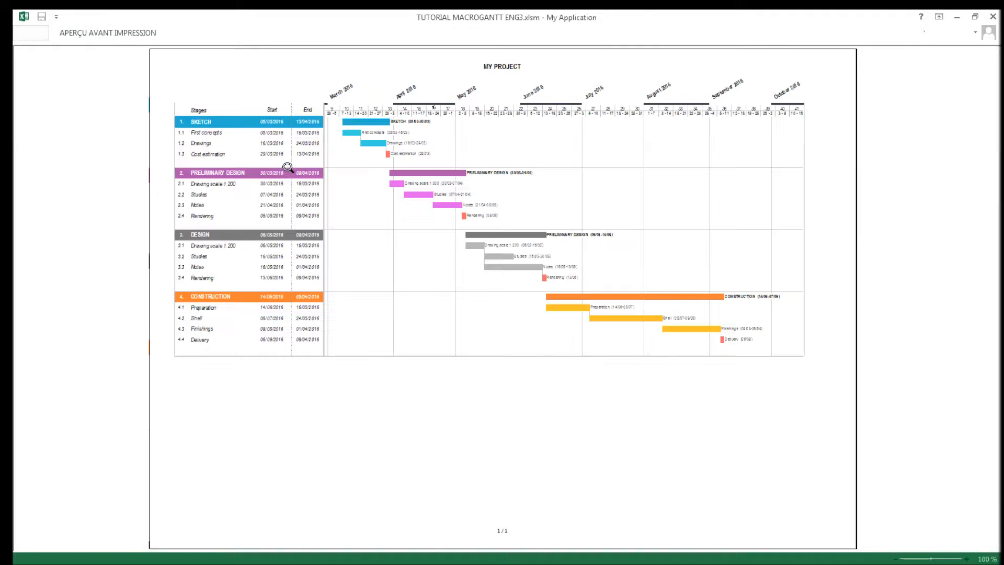
left_click(131, 40)
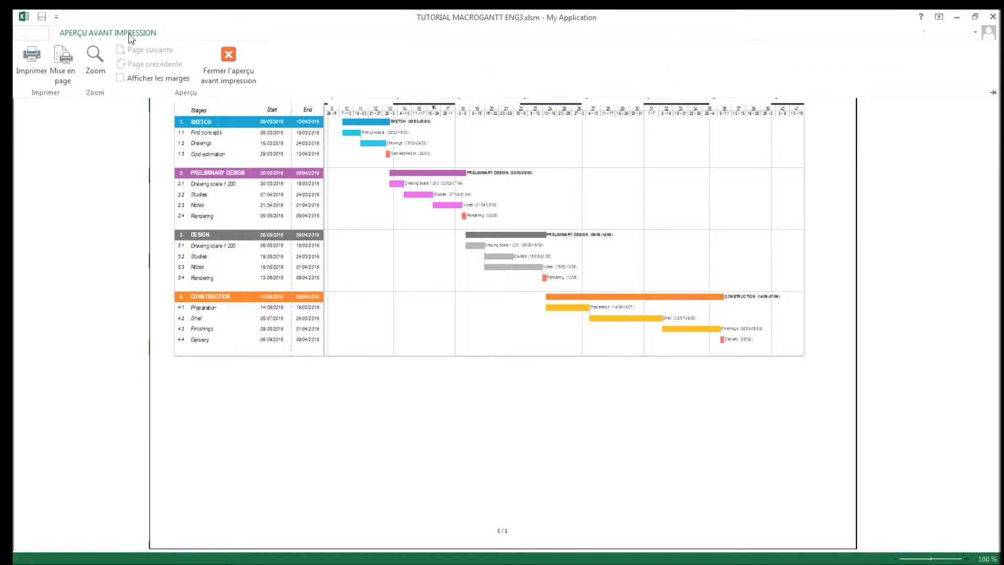
left_click(230, 63)
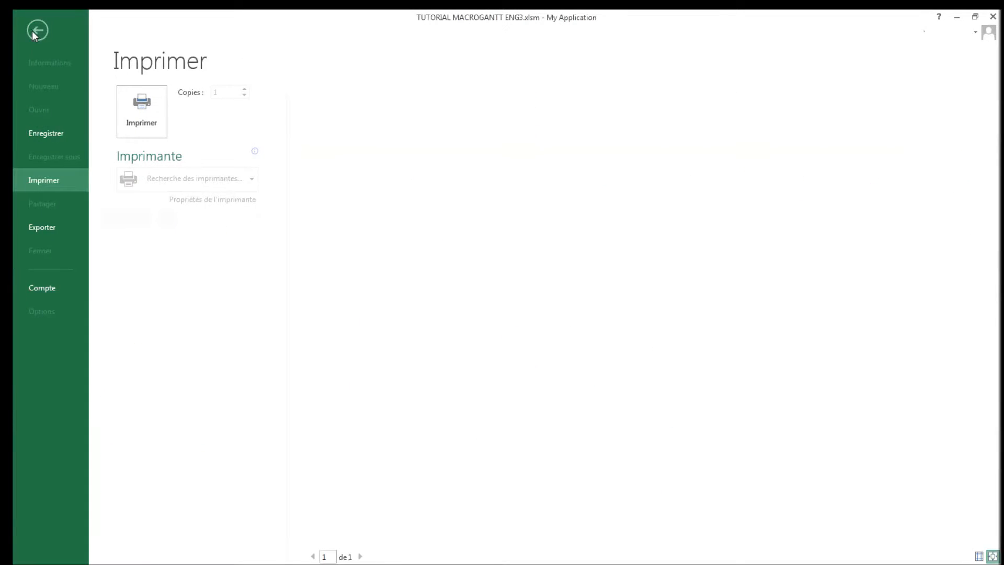
Step: Export the chart as a PDF document named TUTORIAL MACROGANTT ENG3 and look over the exported page
left_click(53, 227)
left_click(333, 178)
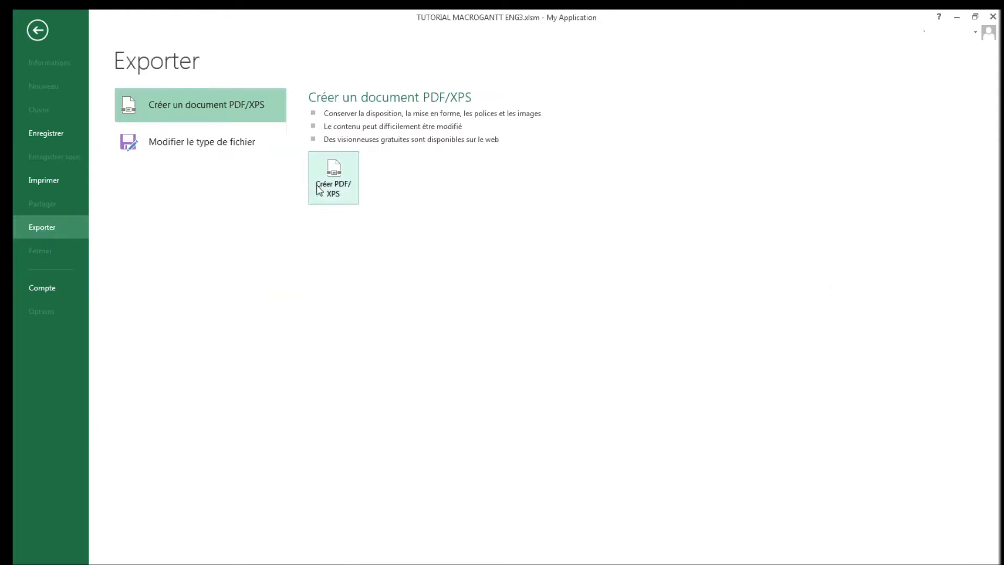
left_click(401, 361)
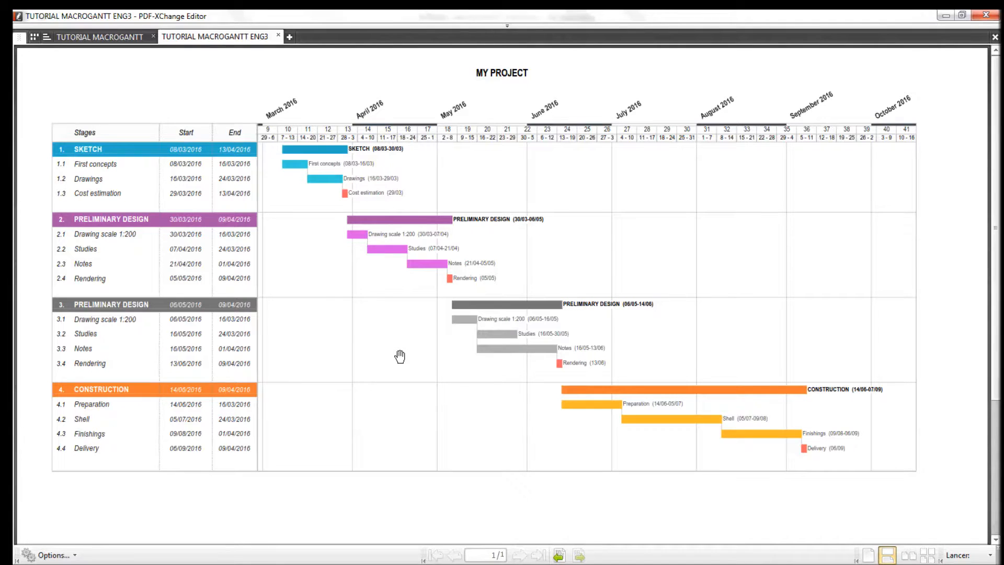
scroll(400, 355, "down", 1)
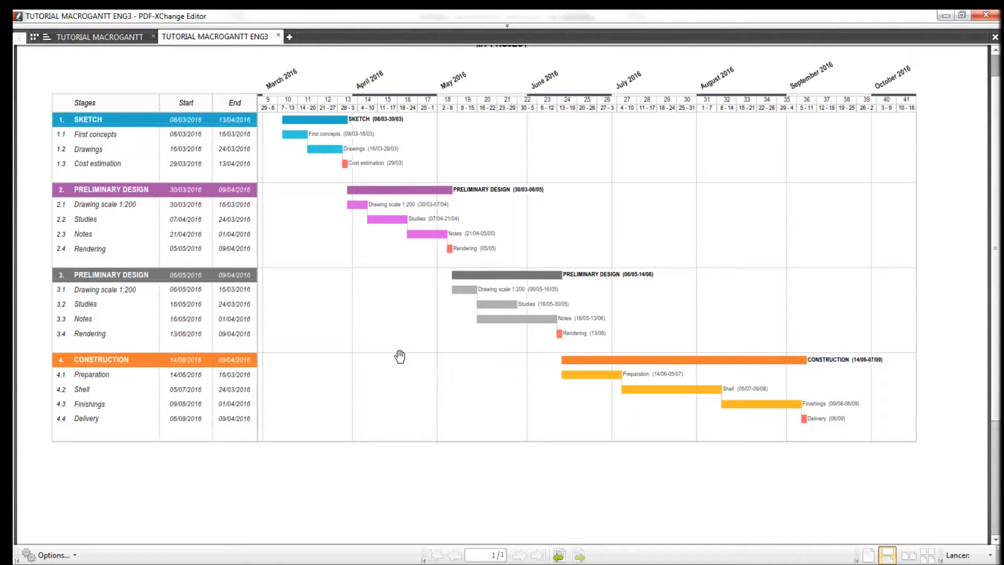